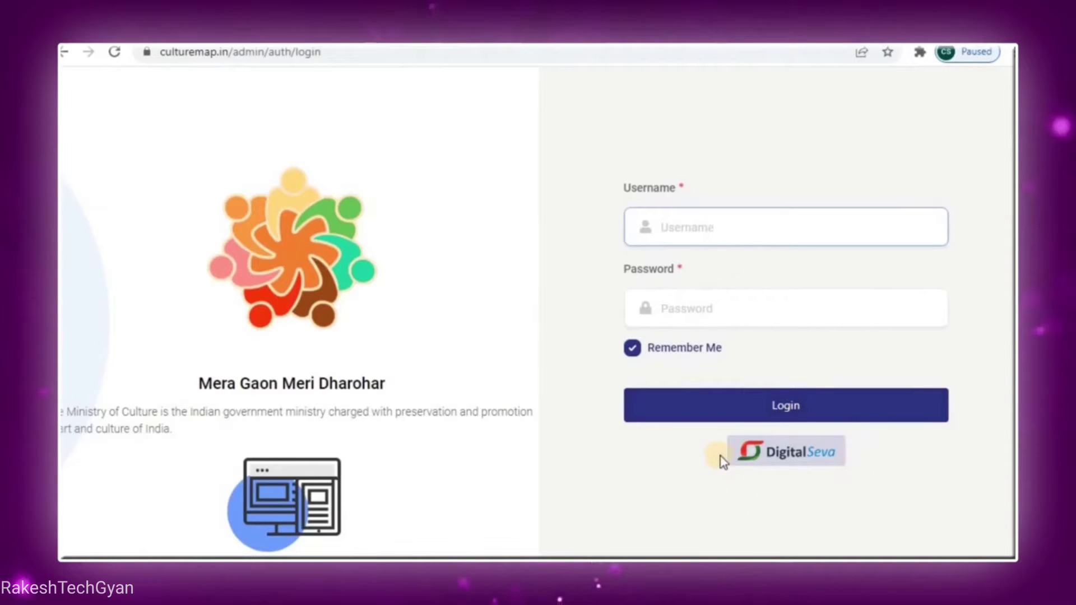
Choose the DigitalSeva sign-in option on the culturemap.in admin login page
click(796, 462)
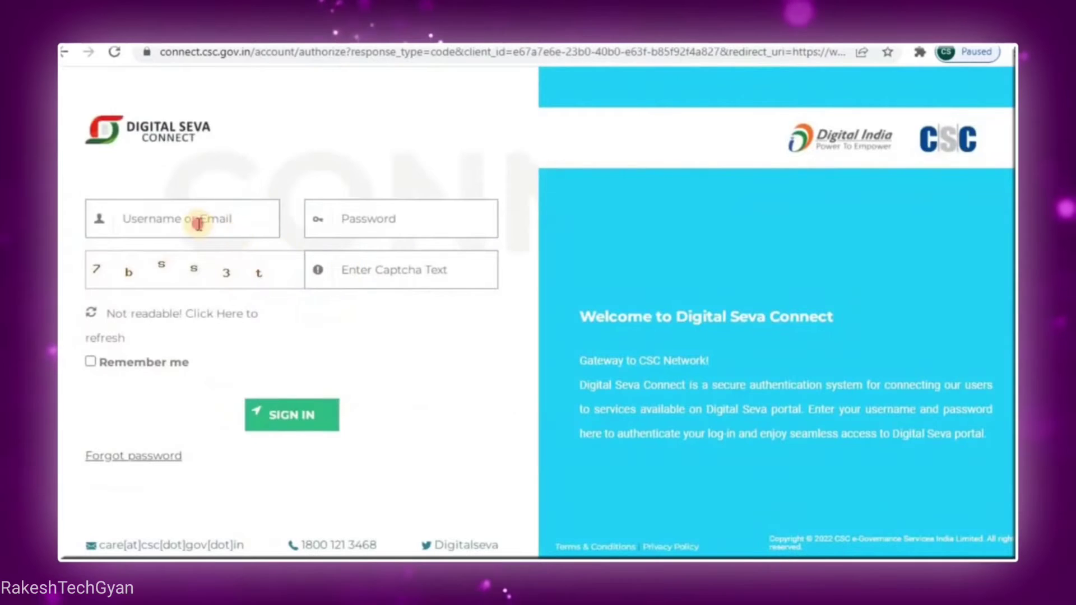
Sign in to Digital Seva Connect with the CSC username, password and captcha text
click(199, 224)
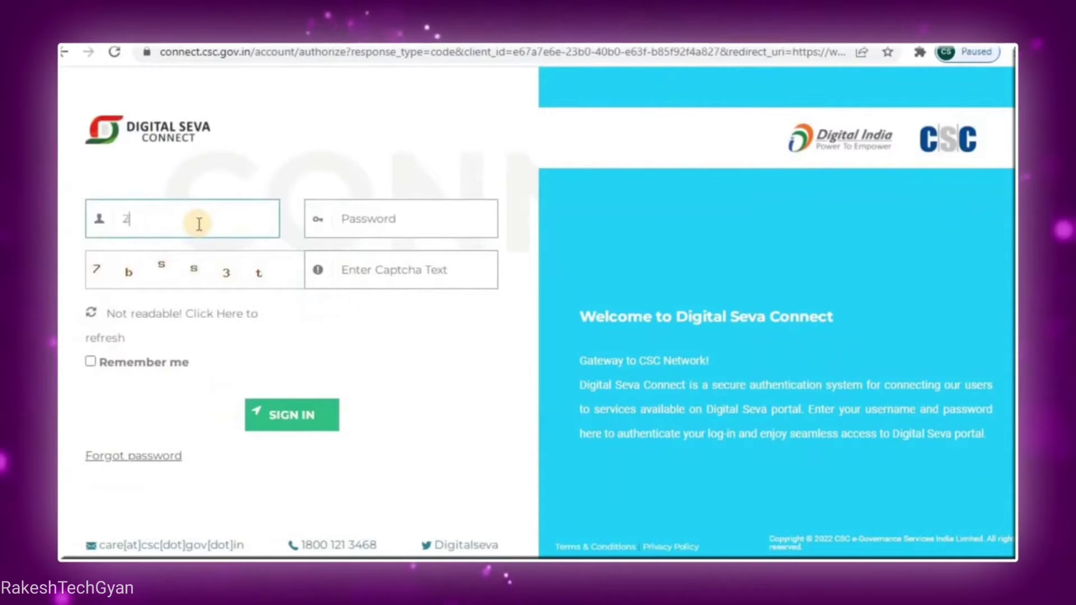
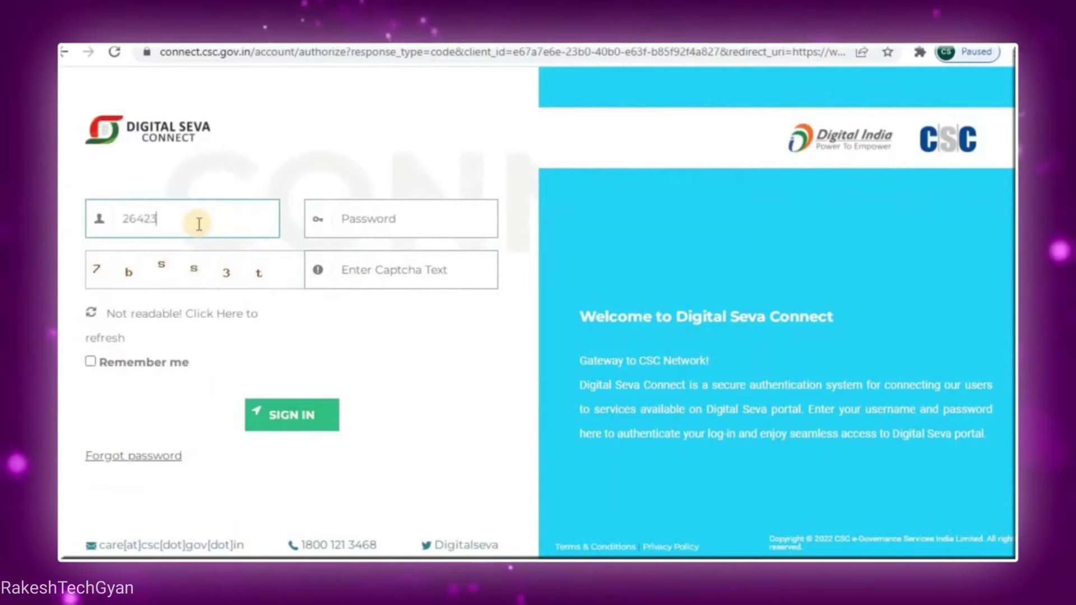
key(Tab)
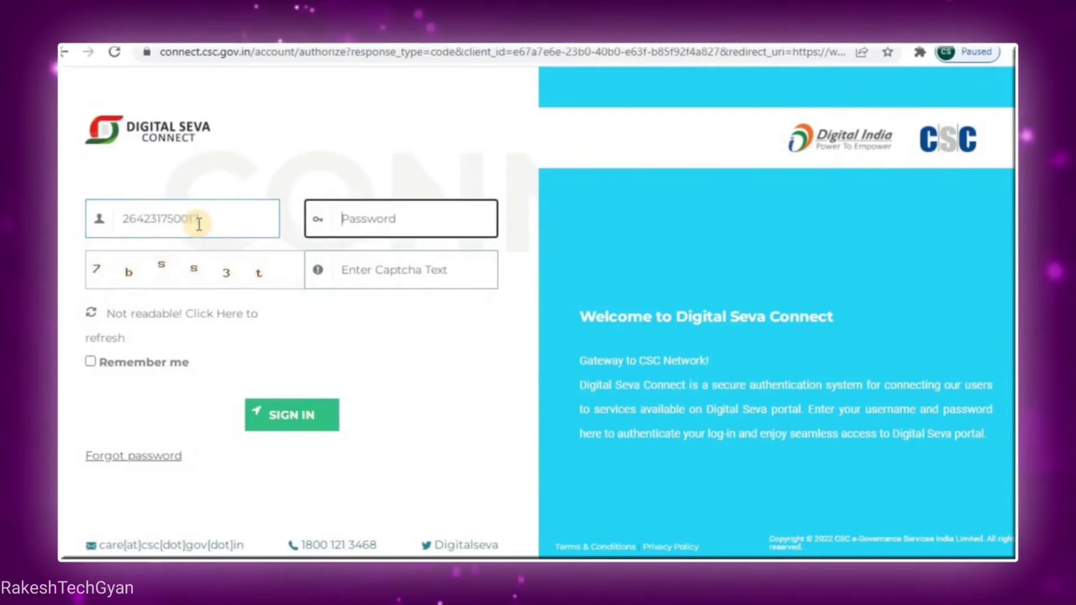
text(***)
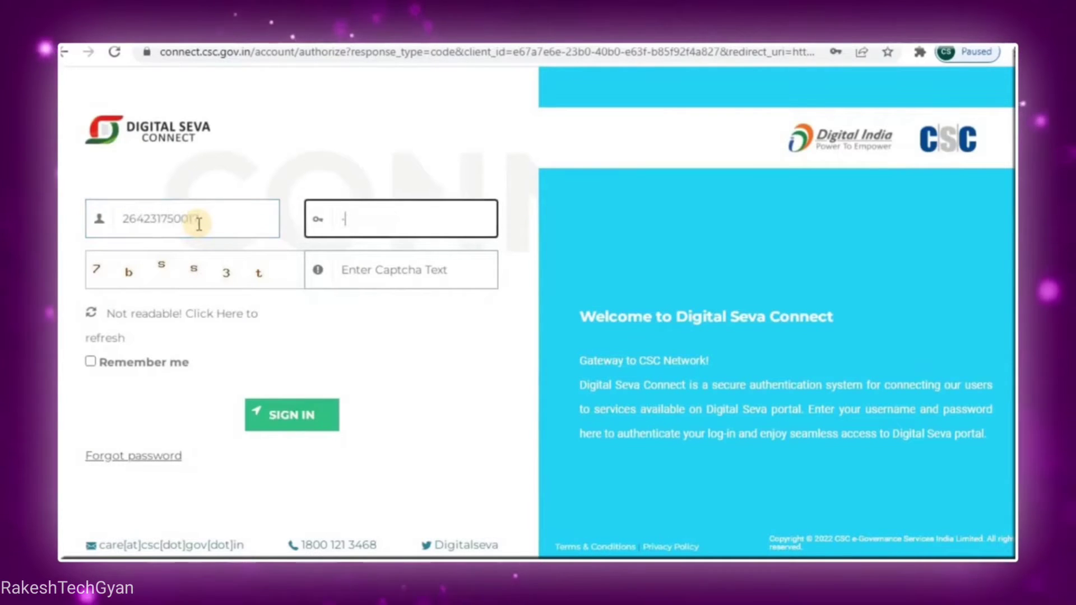
text(***)
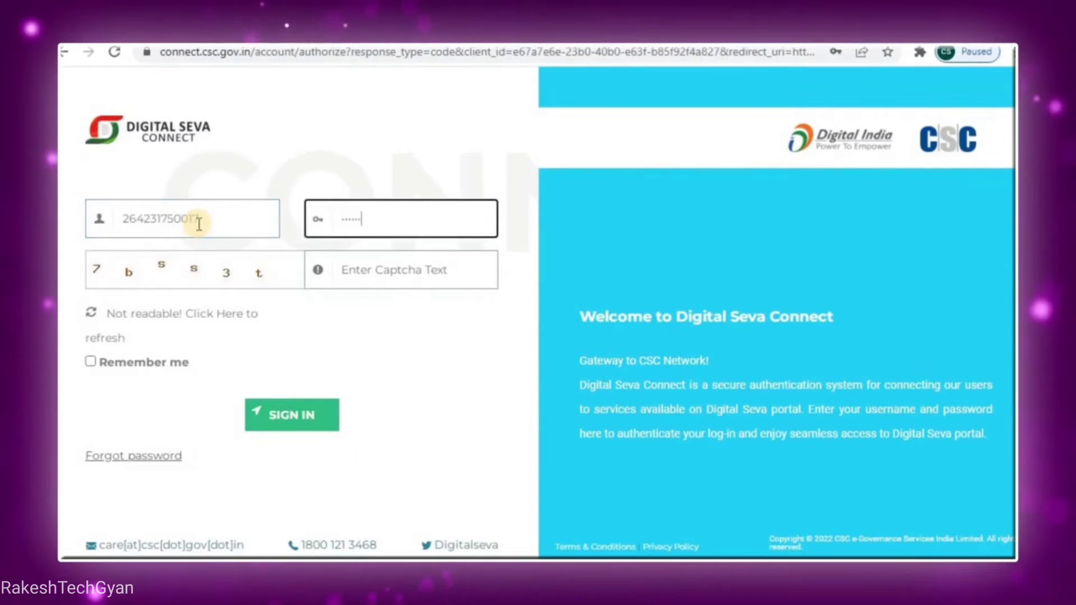
key(Tab)
text(7b)
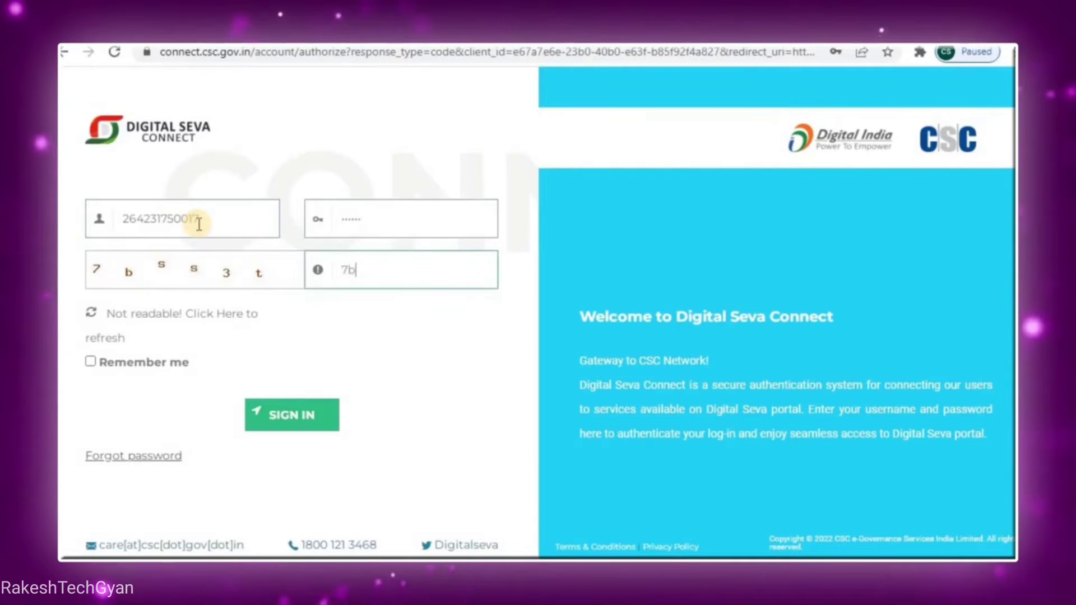
text(ss3t)
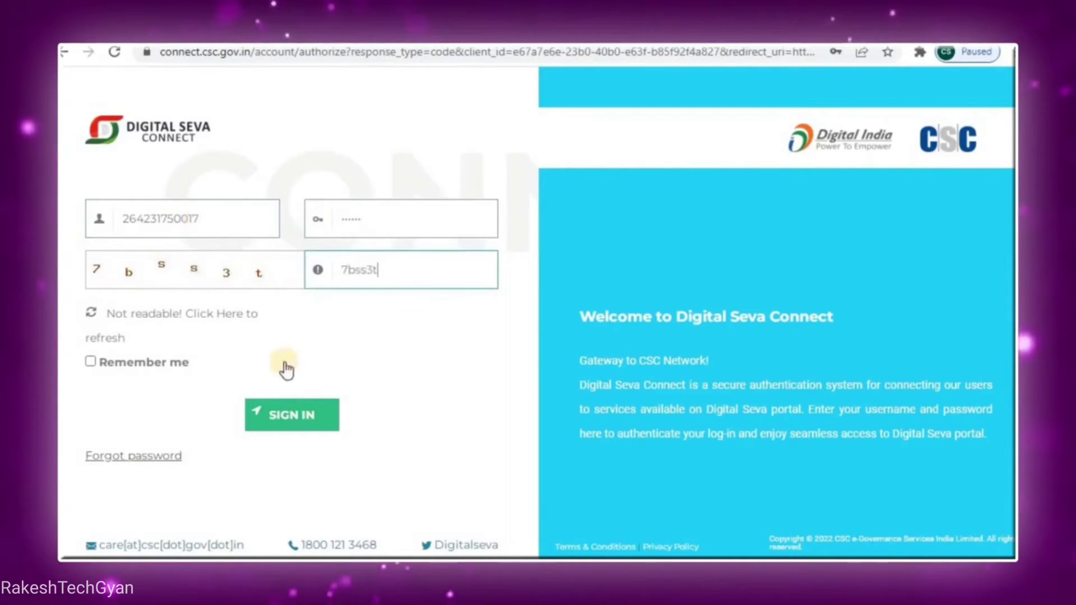
click(287, 425)
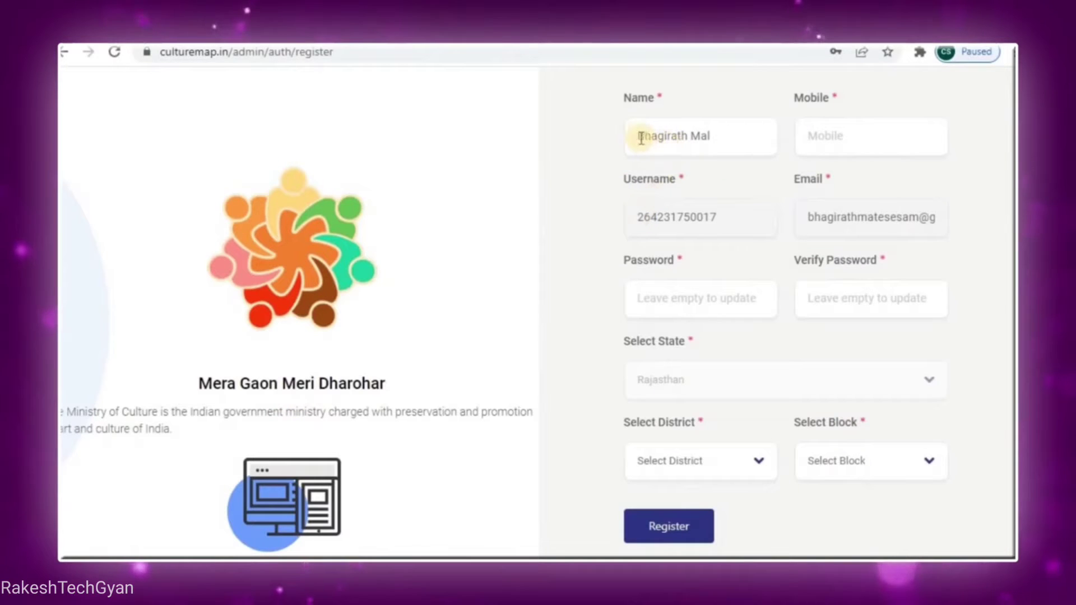
Enter the mobile number from autofill, then type the new password and its confirmation
click(822, 138)
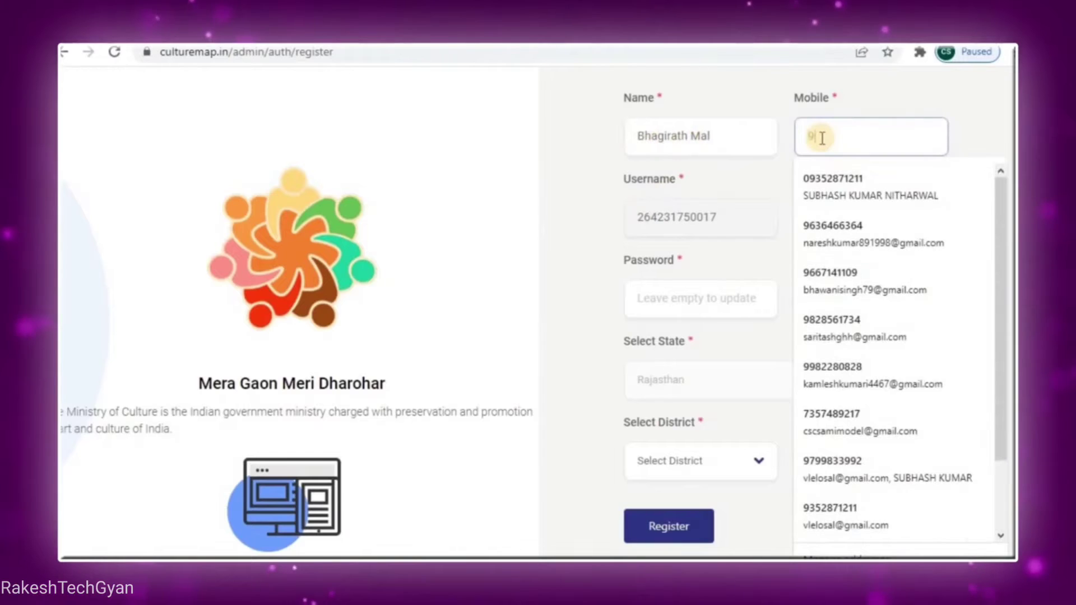
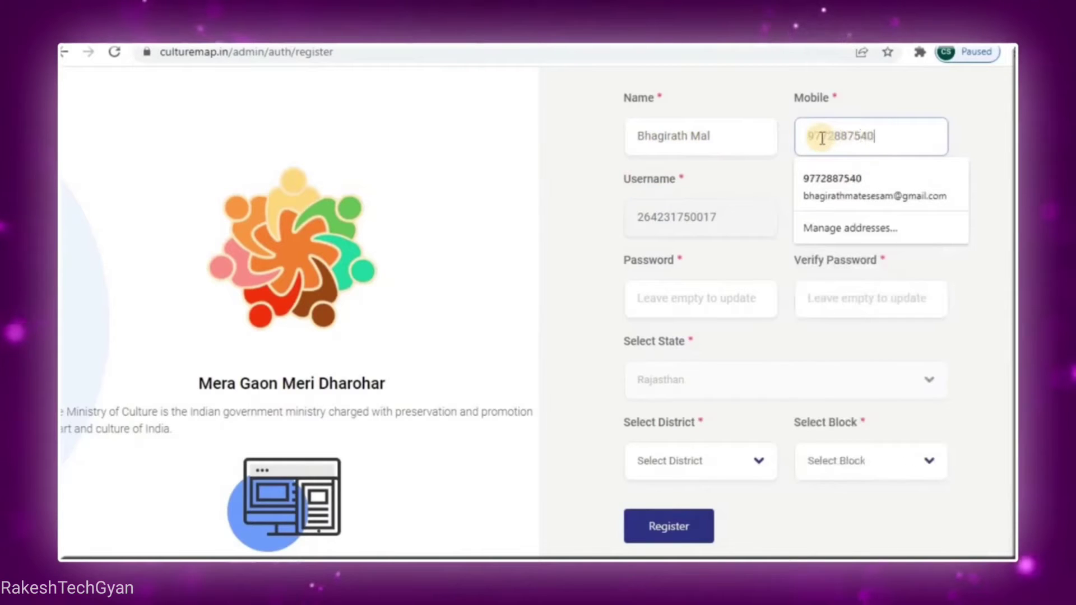
key(Return)
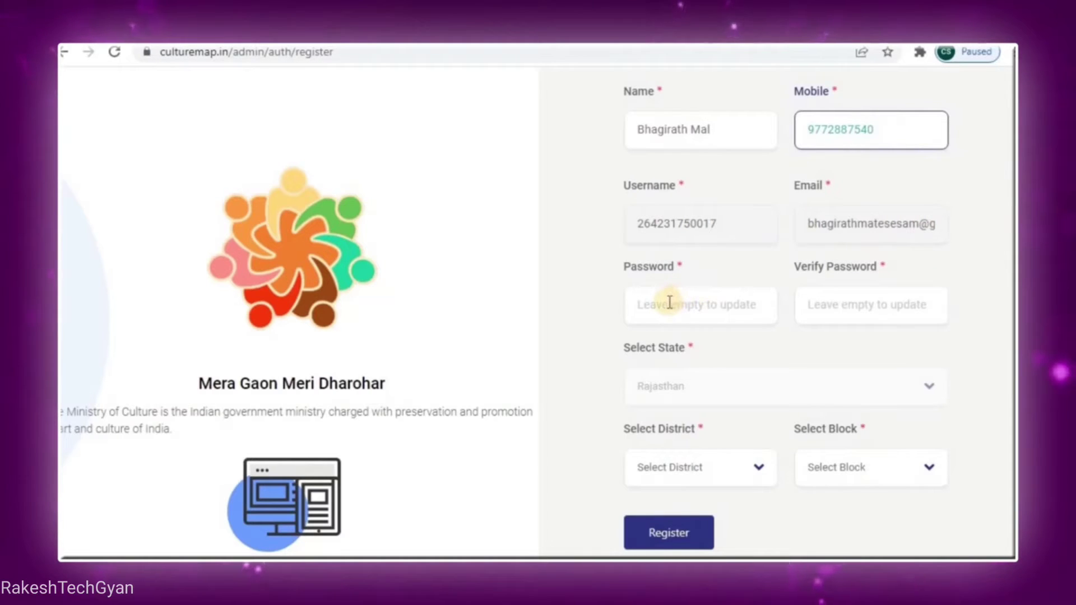
click(670, 303)
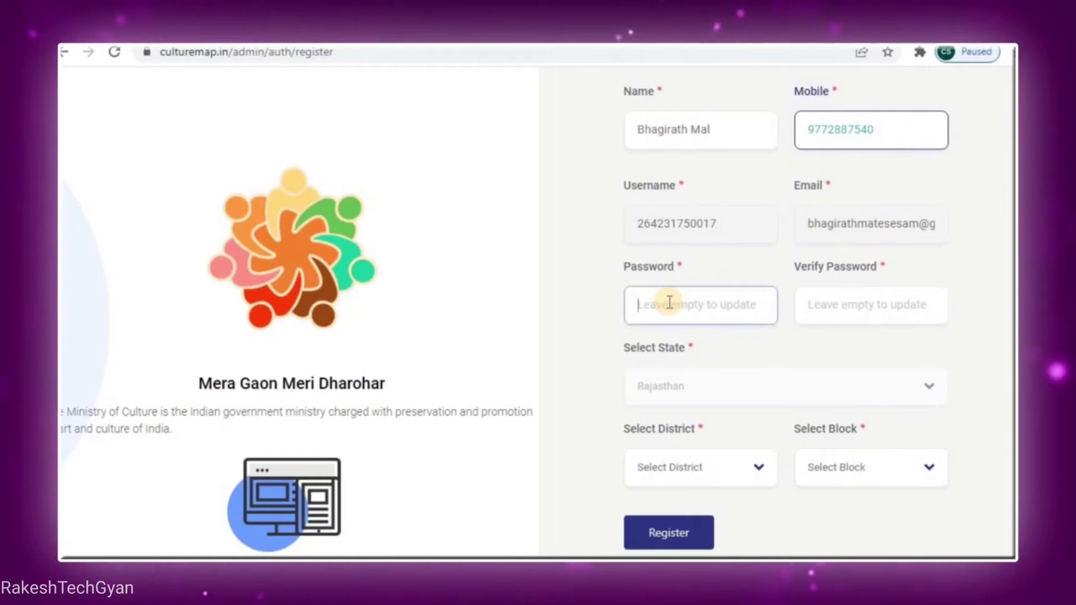
text(•)
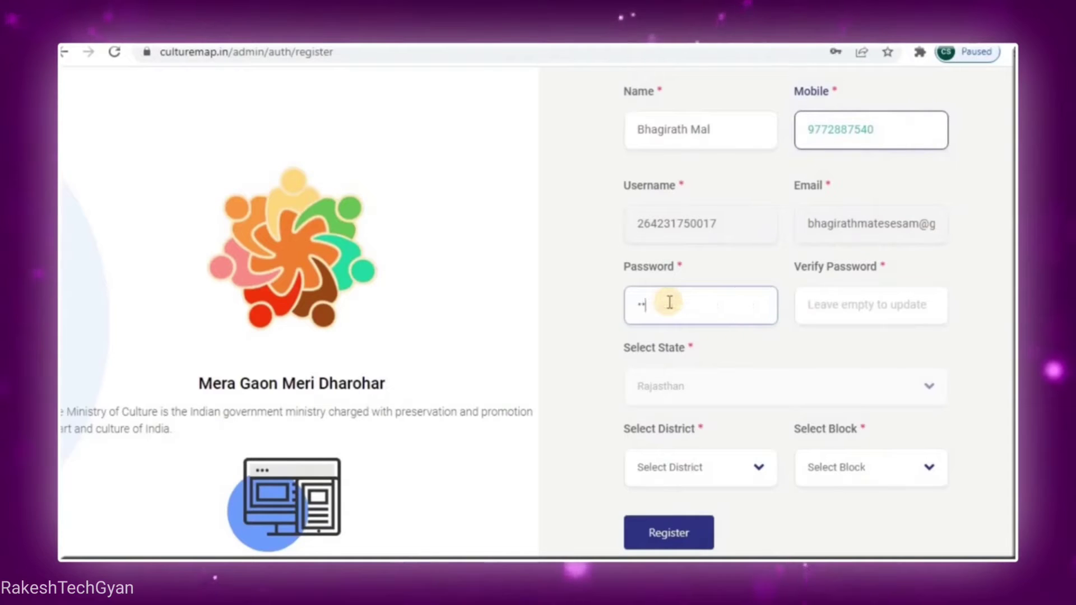
text(•)
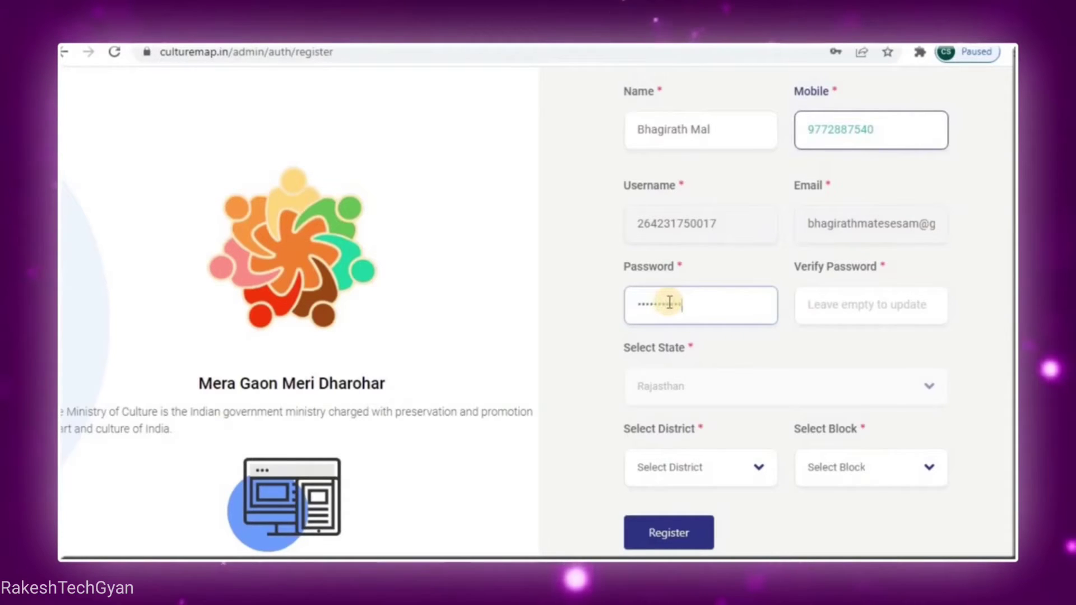
key(Tab)
text(•••)
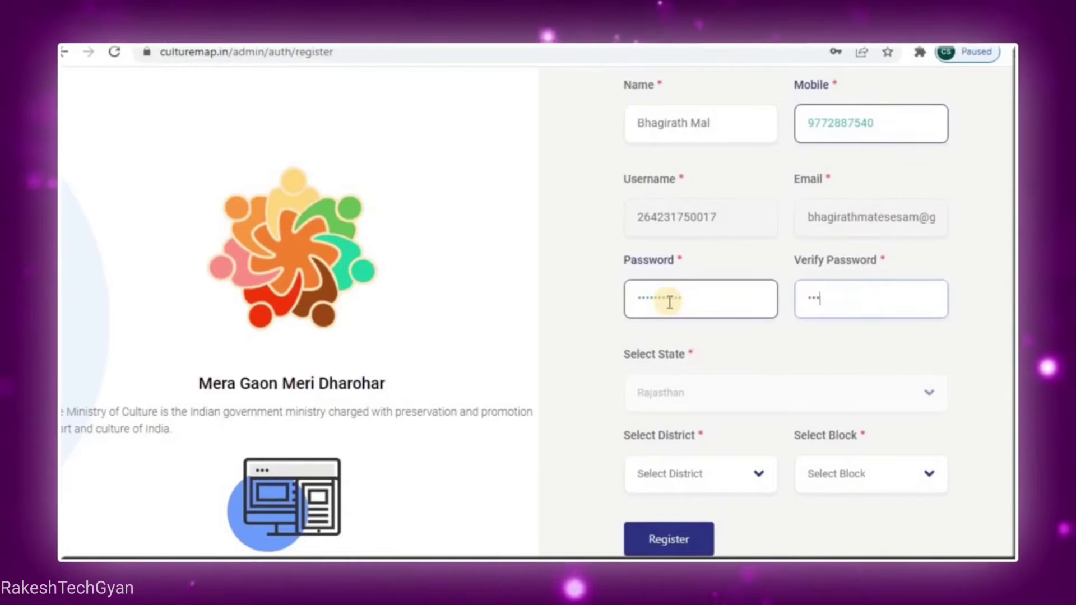
text(••••••••)
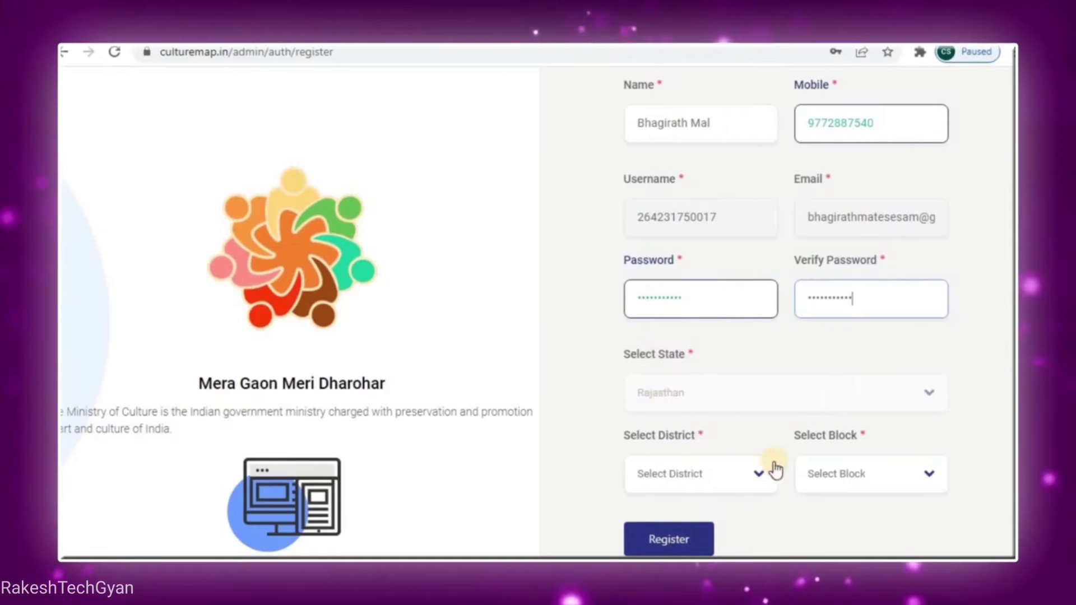
Select district Sikar and block DHOD, then submit the registration
click(760, 479)
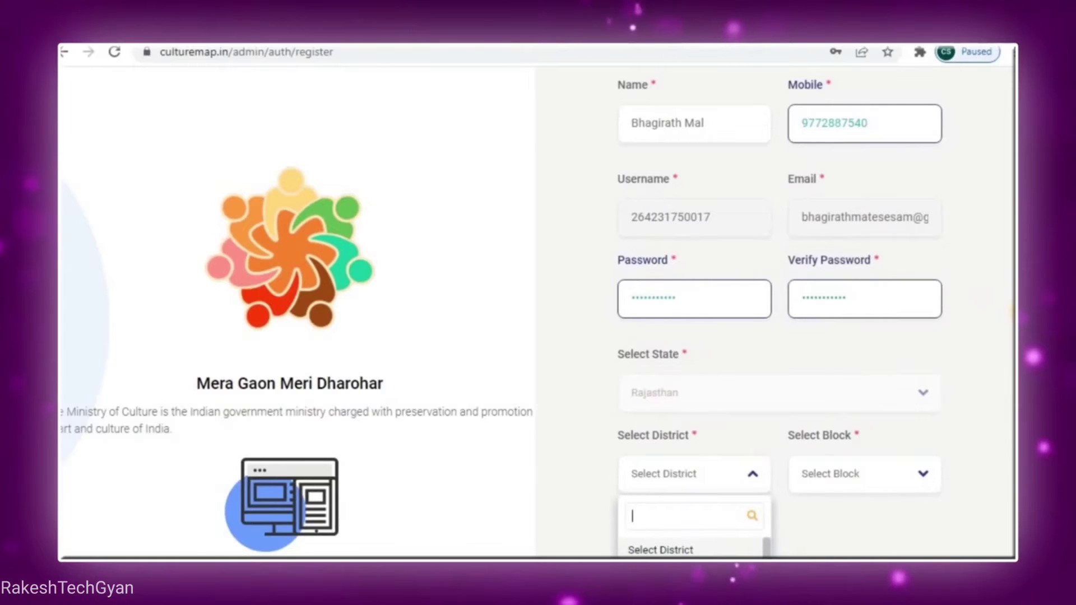
scroll(785, 337, down, 2)
scroll(784, 336, down, 1)
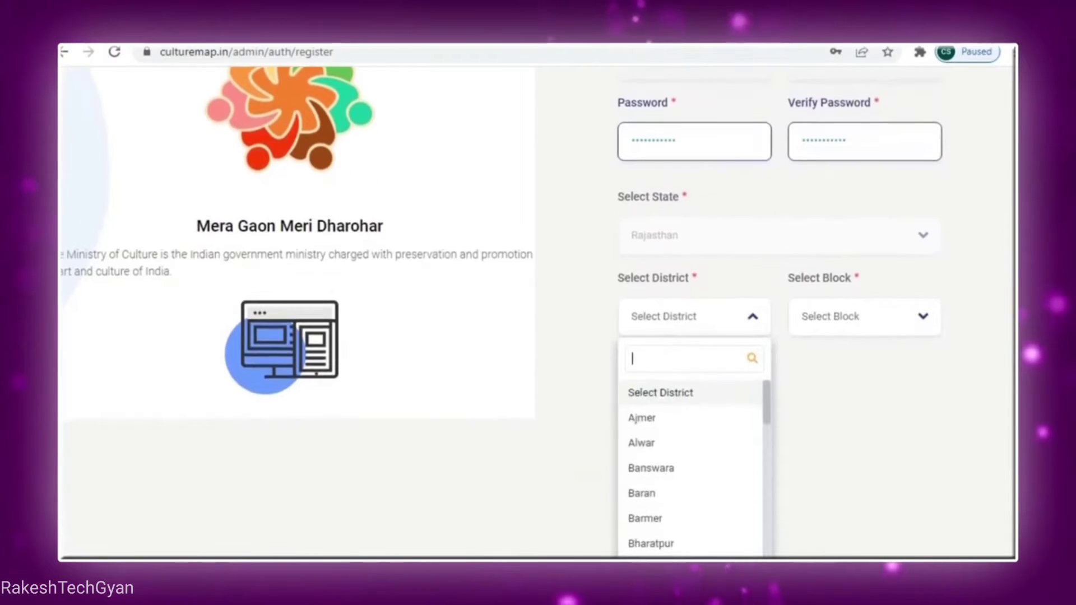
scroll(759, 528, down, 10)
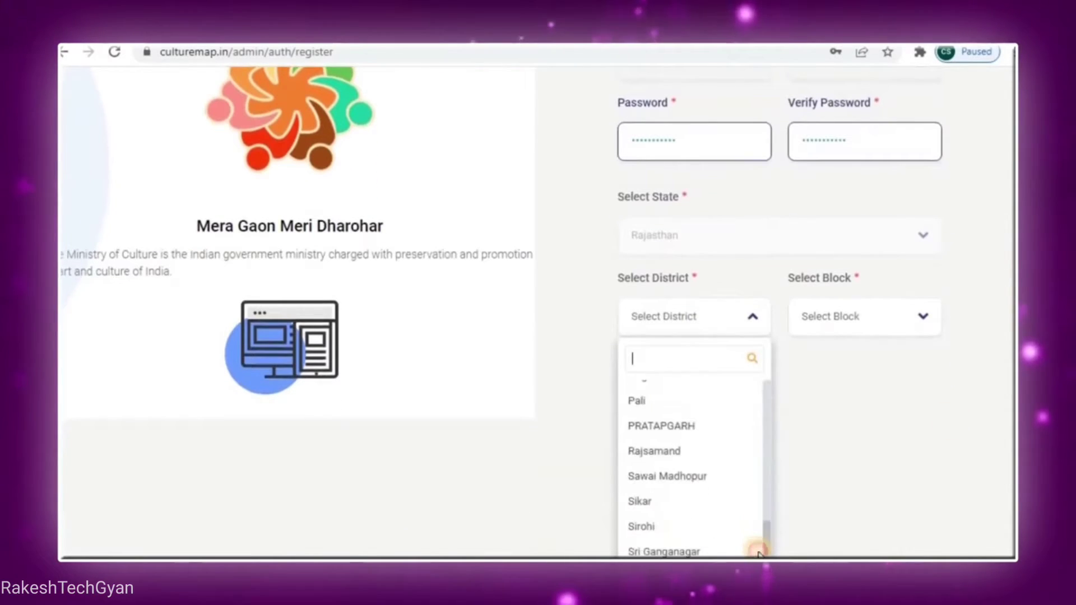
click(660, 498)
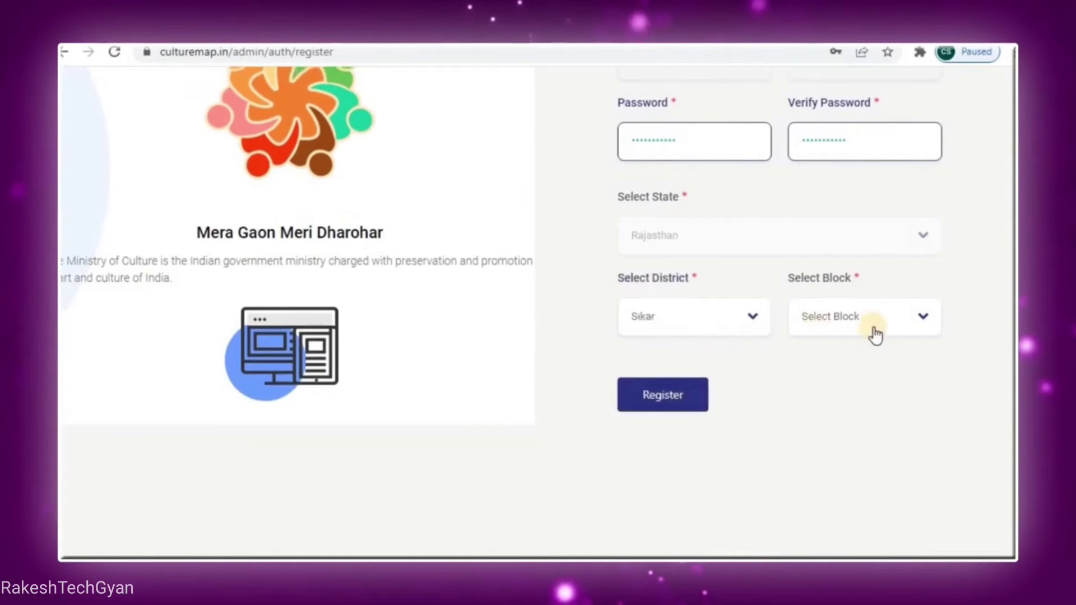
click(924, 317)
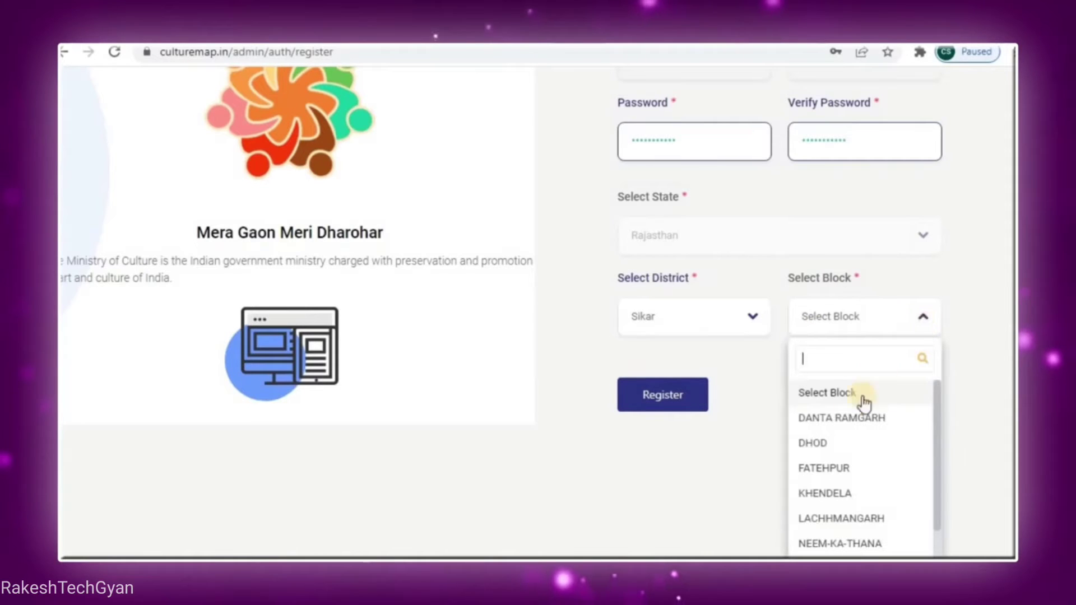
click(834, 446)
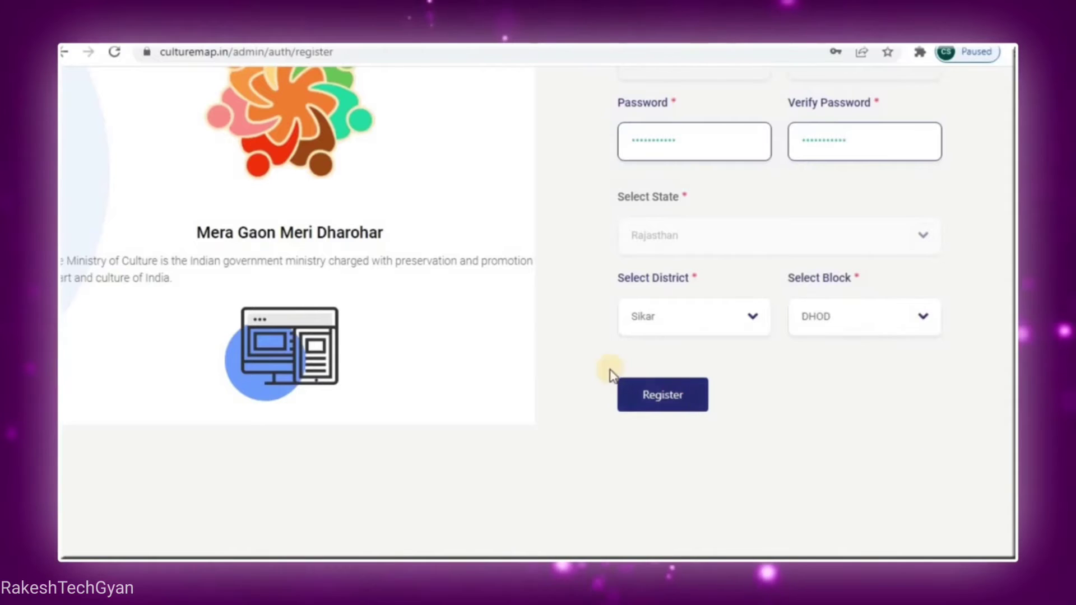
click(659, 399)
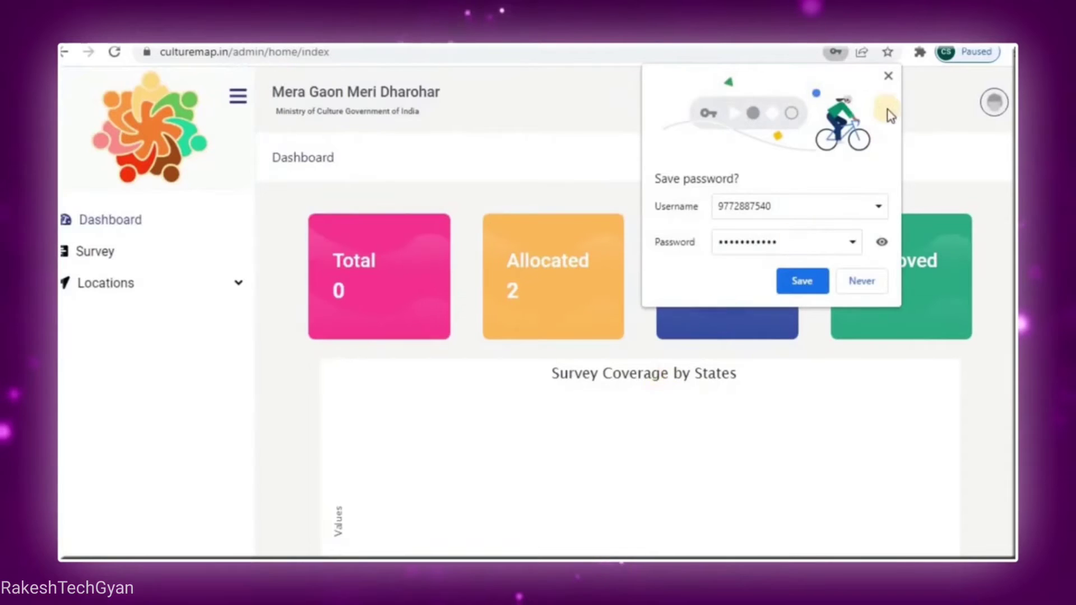
Dismiss Chrome's save-password prompt and open the Village list under Locations
click(889, 76)
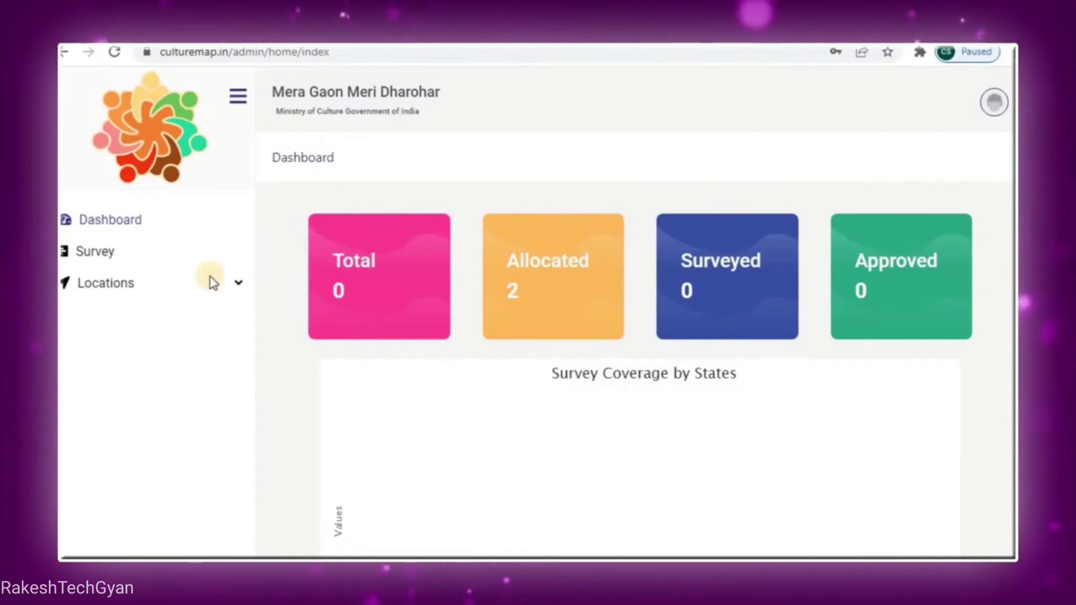
click(242, 289)
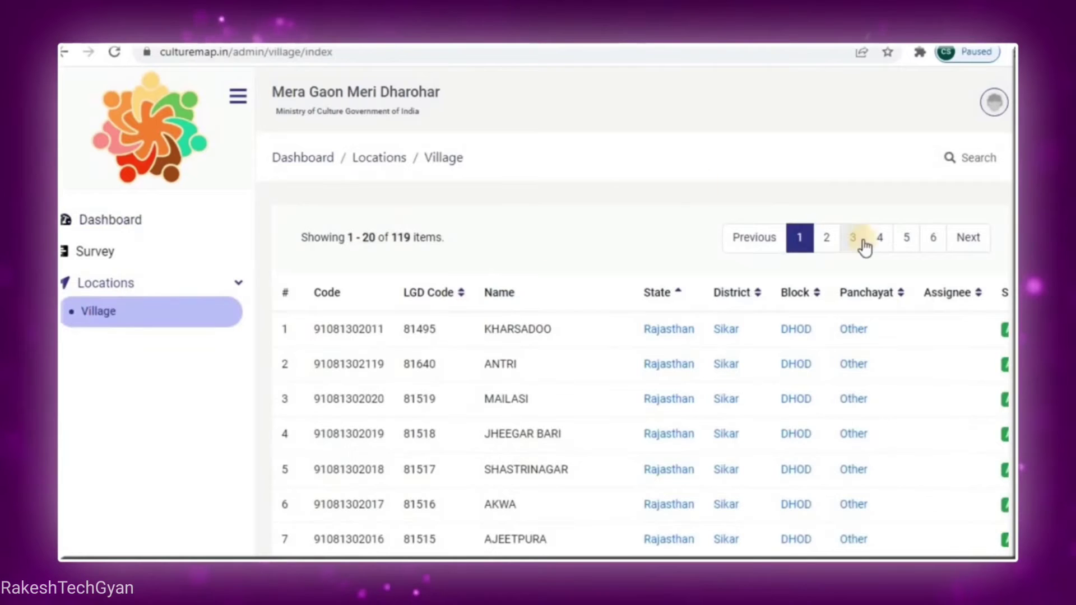
Scroll the village table to the Action column and request assigning village ANTRI for survey
scroll(633, 314, down, 6)
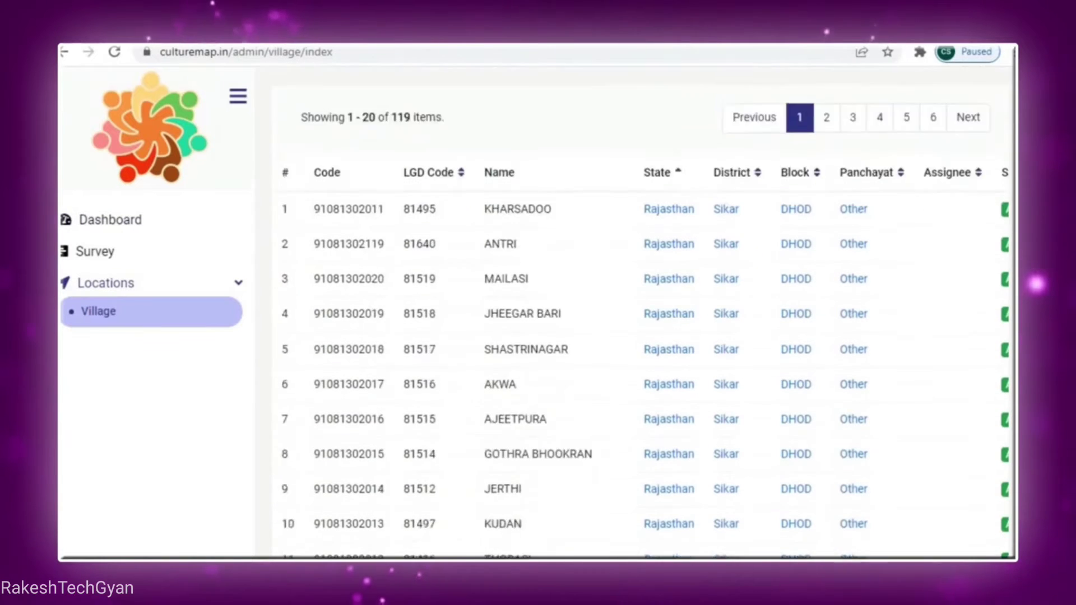
scroll(633, 313, down, 3)
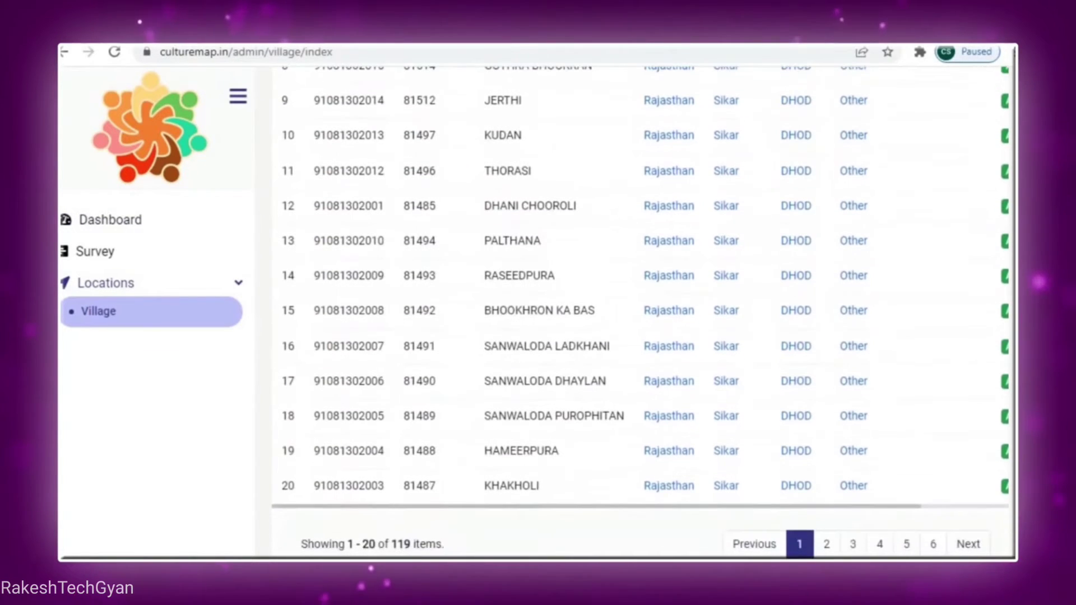
scroll(1008, 263, up, 7)
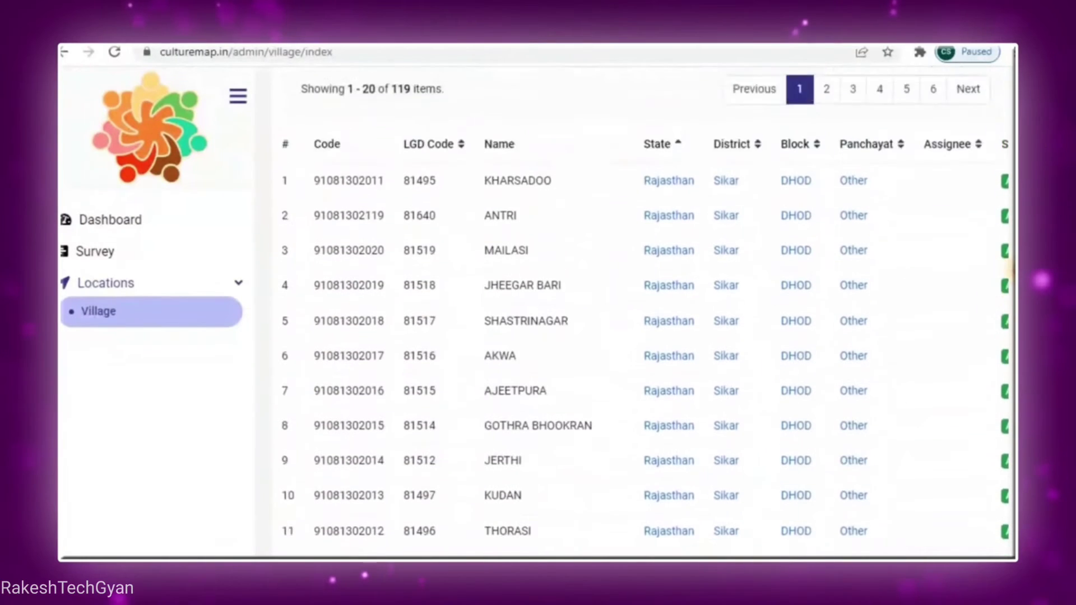
scroll(1008, 263, down, 8)
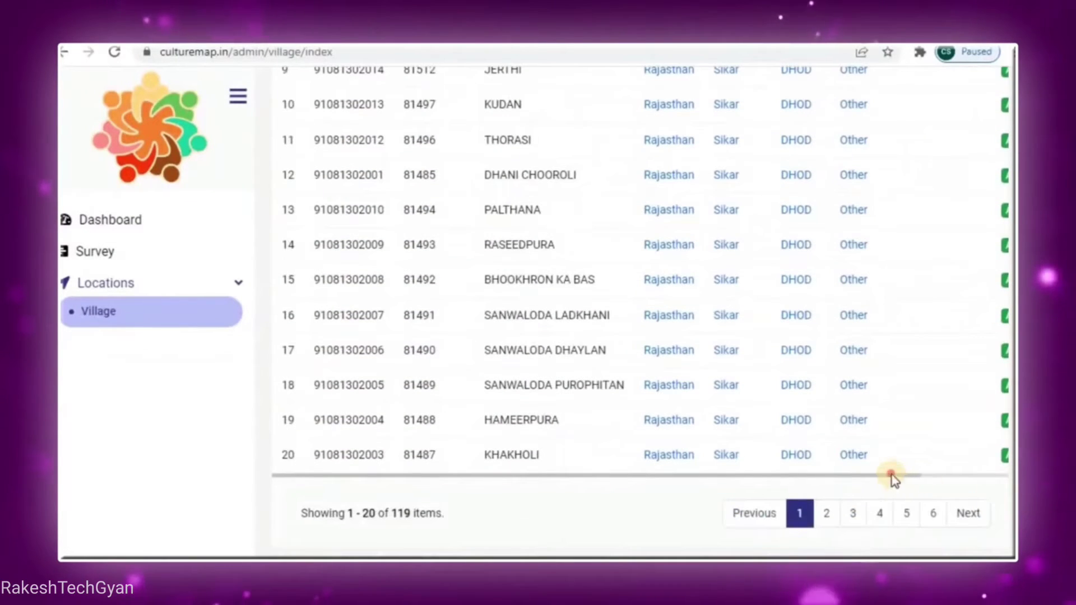
drag(891, 477, 999, 478)
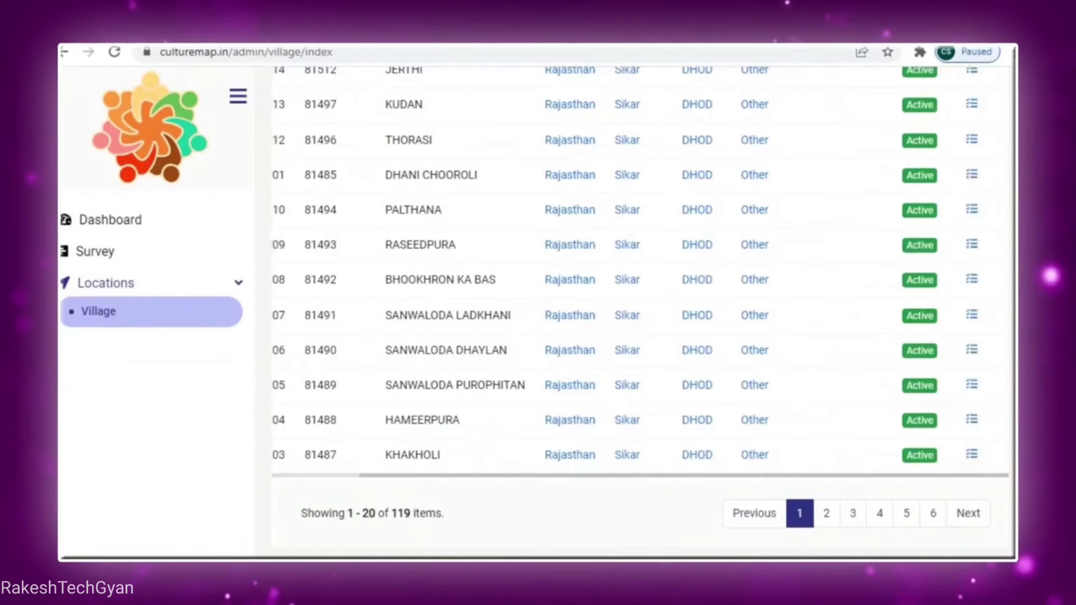
scroll(1000, 477, up, 2)
scroll(633, 314, up, 6)
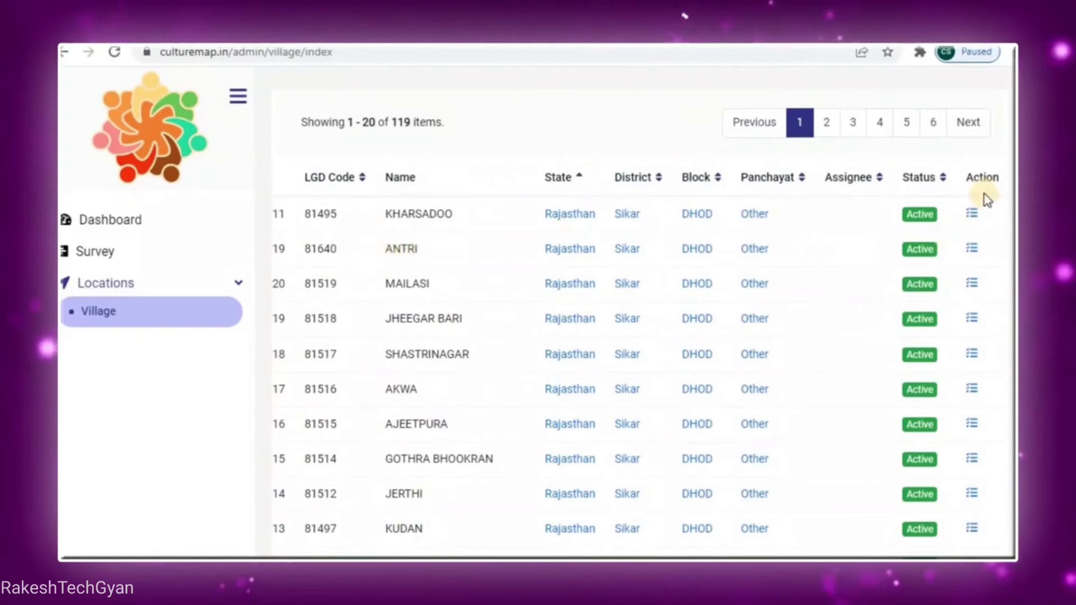
click(974, 249)
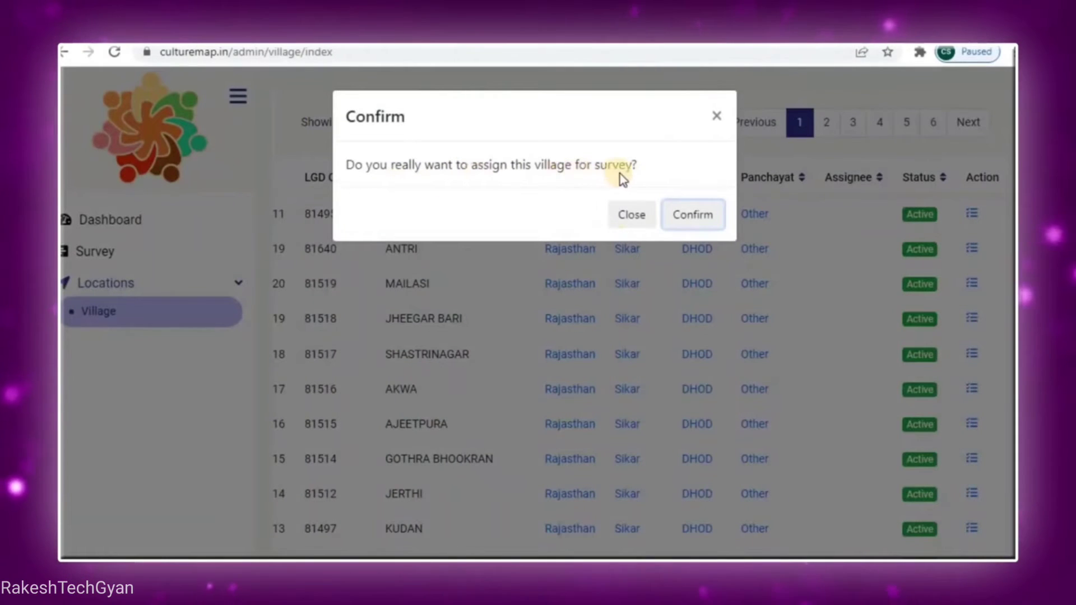
Confirm assigning village ANTRI for survey
click(688, 218)
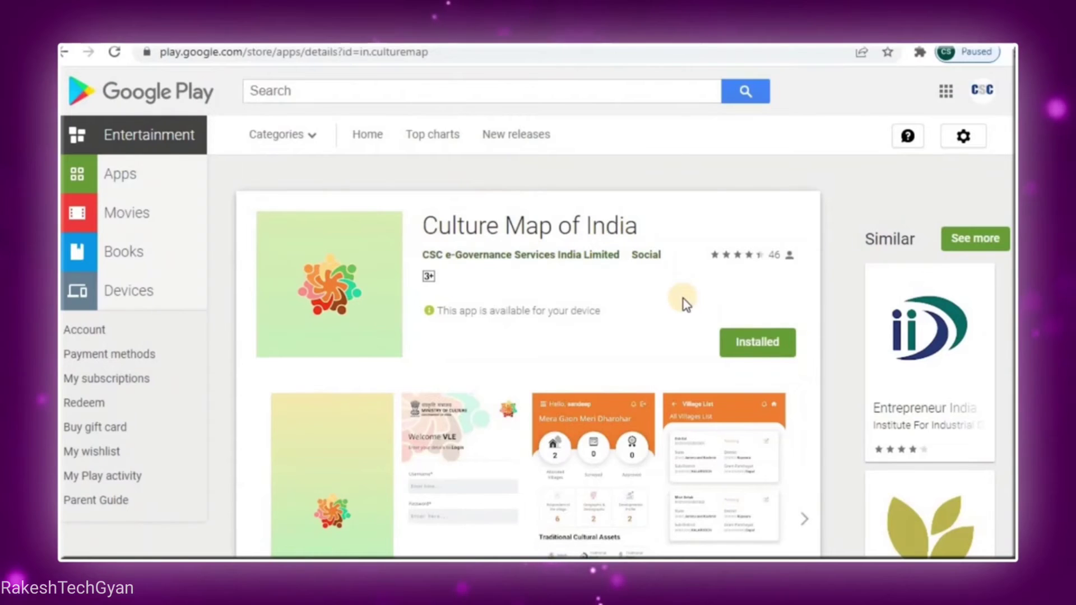
Browse the enlarged app screenshots, ending on the village SAYA respondent form
click(466, 471)
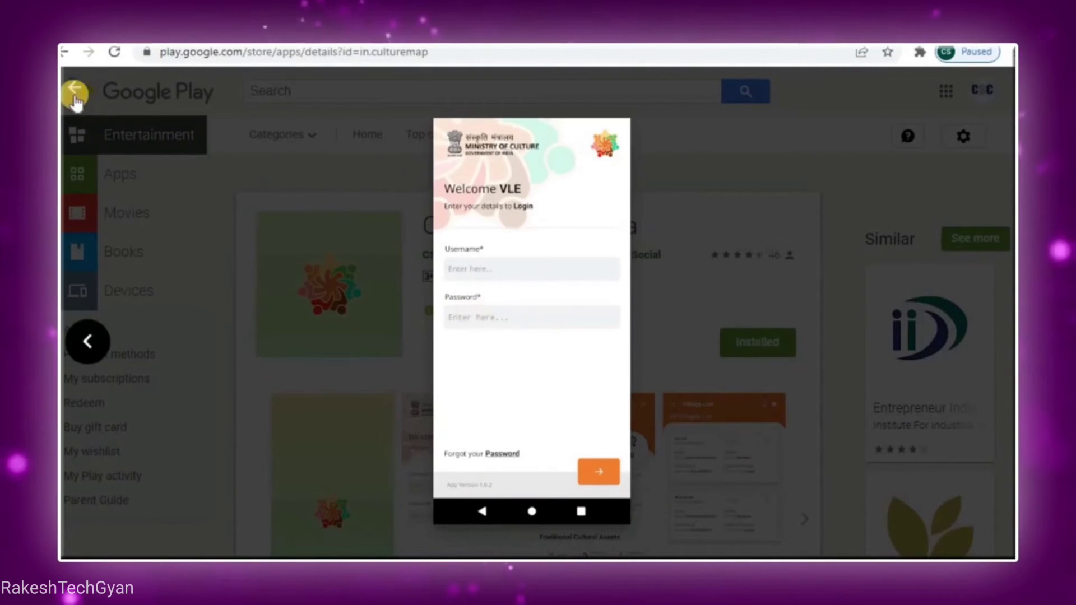
click(413, 308)
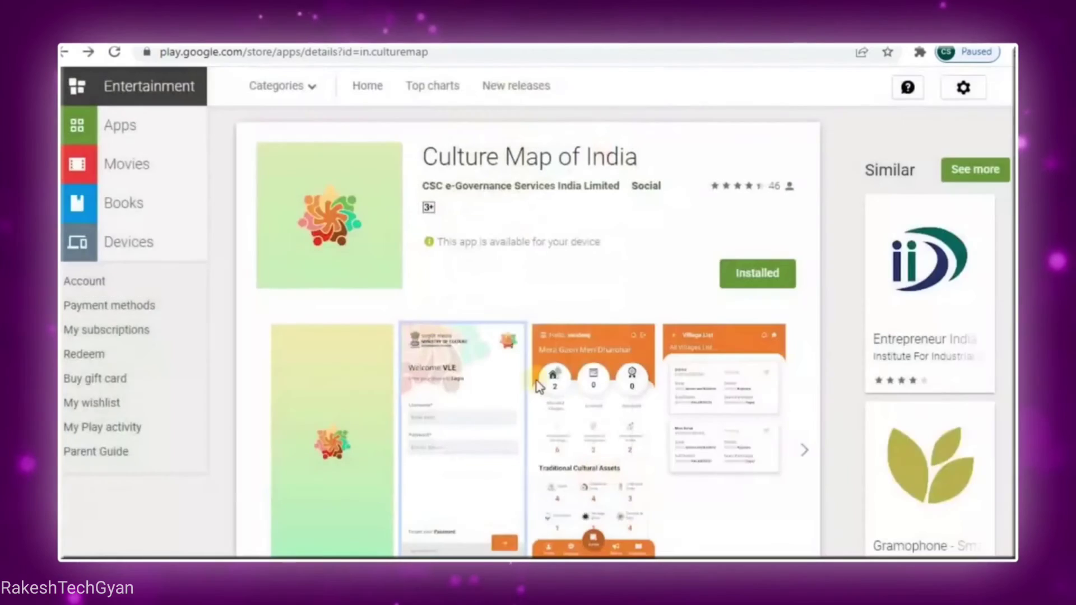
click(579, 437)
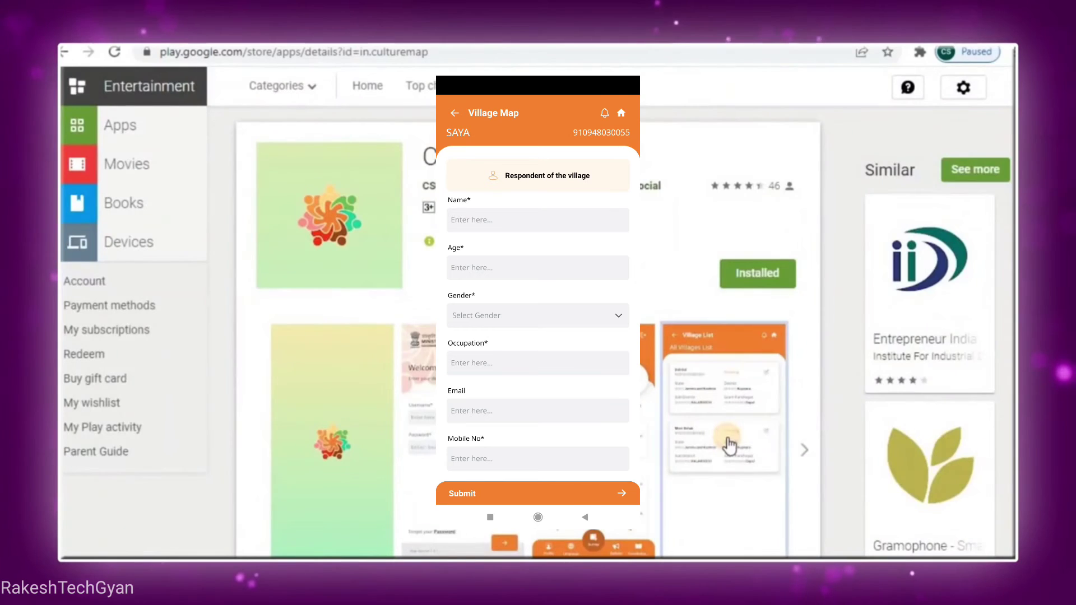
Enlarge the screenshot of the app's home screen with Traditional Cultural Assets counts
click(728, 446)
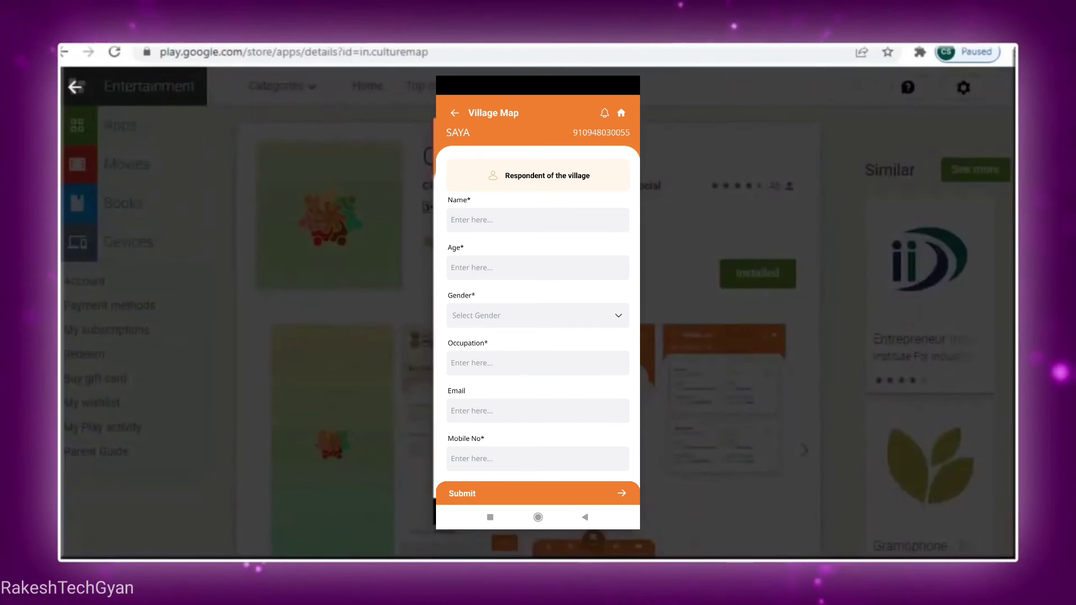